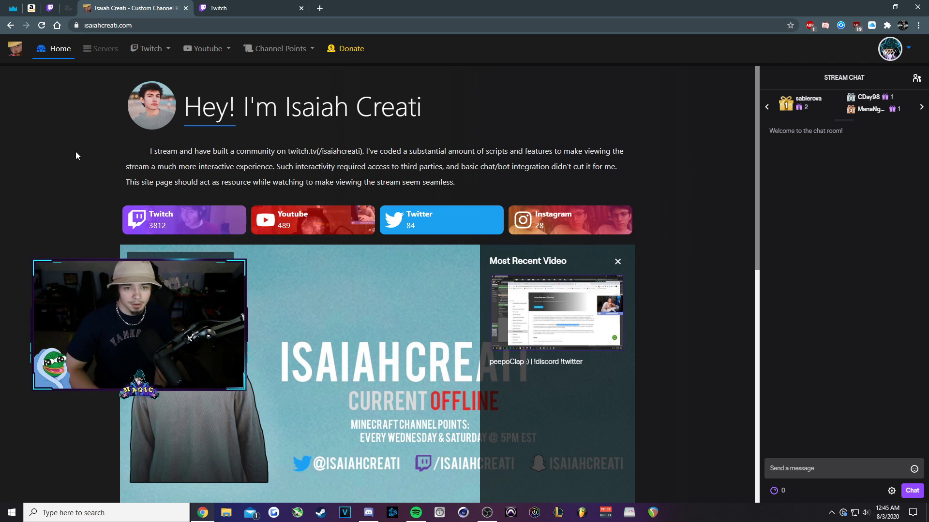
# Step: Go to your own Twitch channel page with the chat shown
pyautogui.click(259, 4)
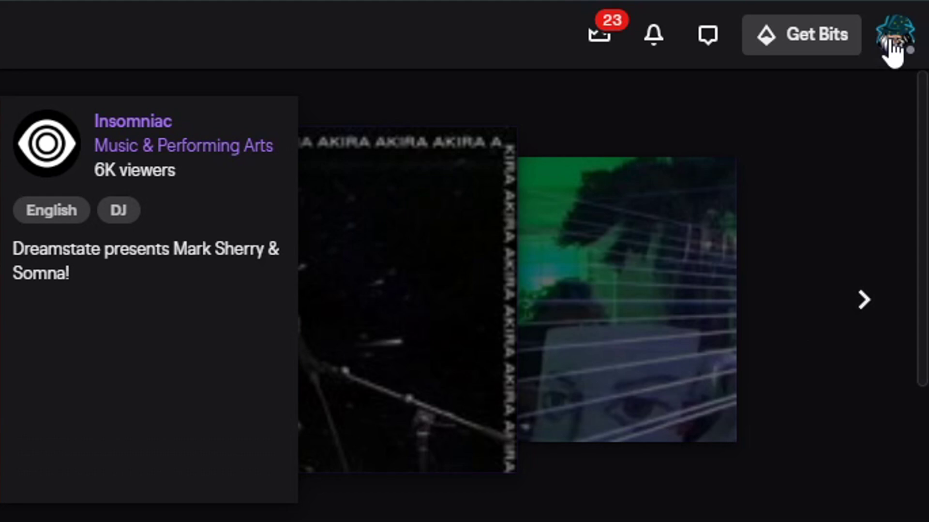
pyautogui.click(916, 51)
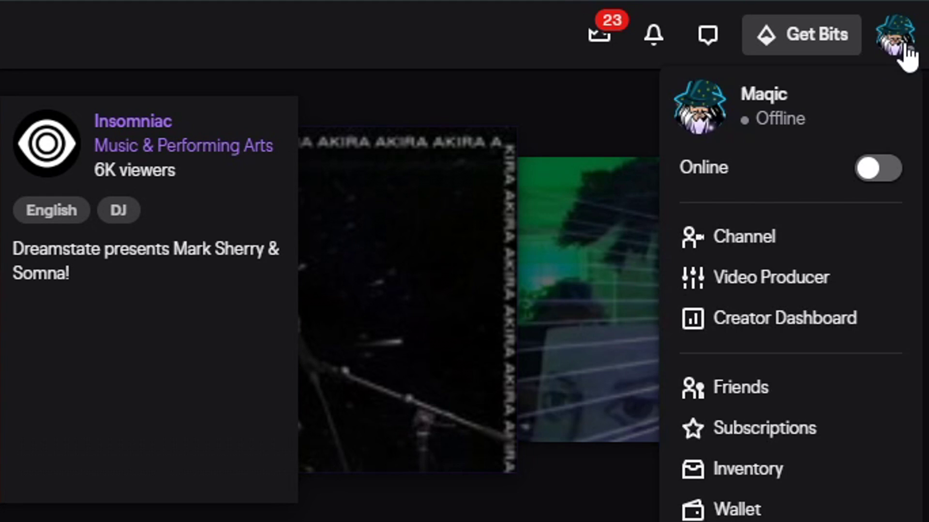
pyautogui.click(796, 244)
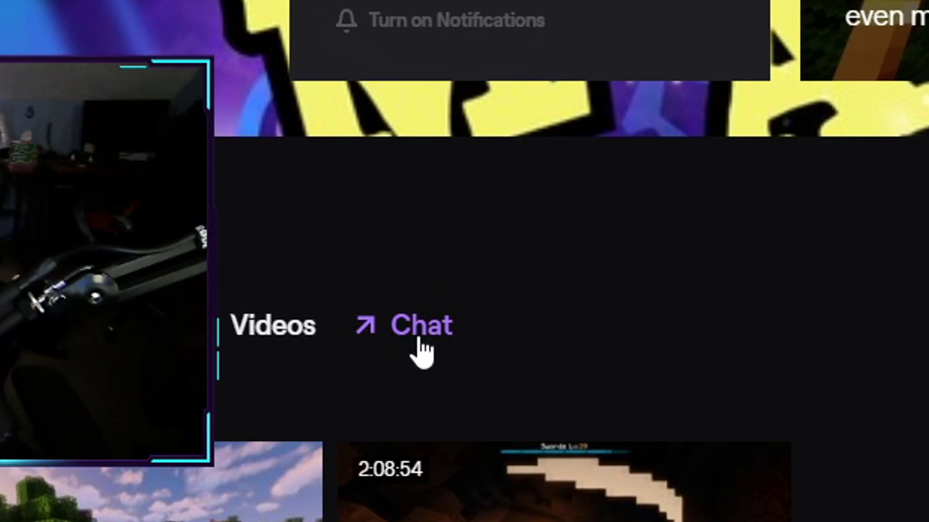
pyautogui.click(419, 340)
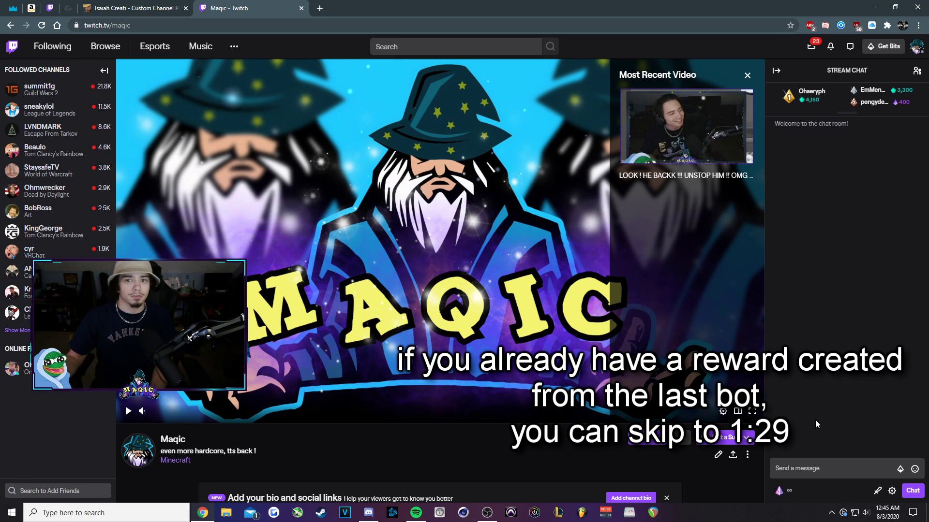
# Step: Open Manage Rewards & Challenges from Channel Points and start a new custom reward
pyautogui.click(784, 493)
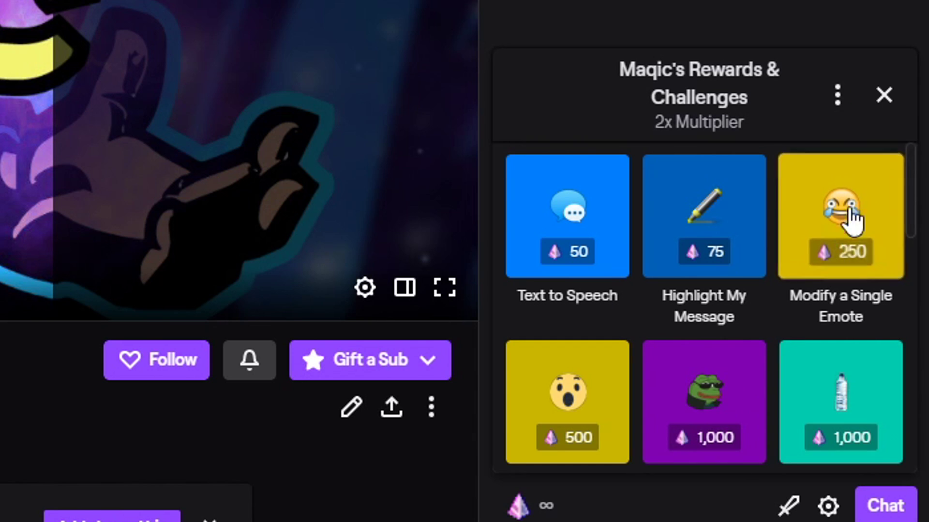
pyautogui.click(837, 102)
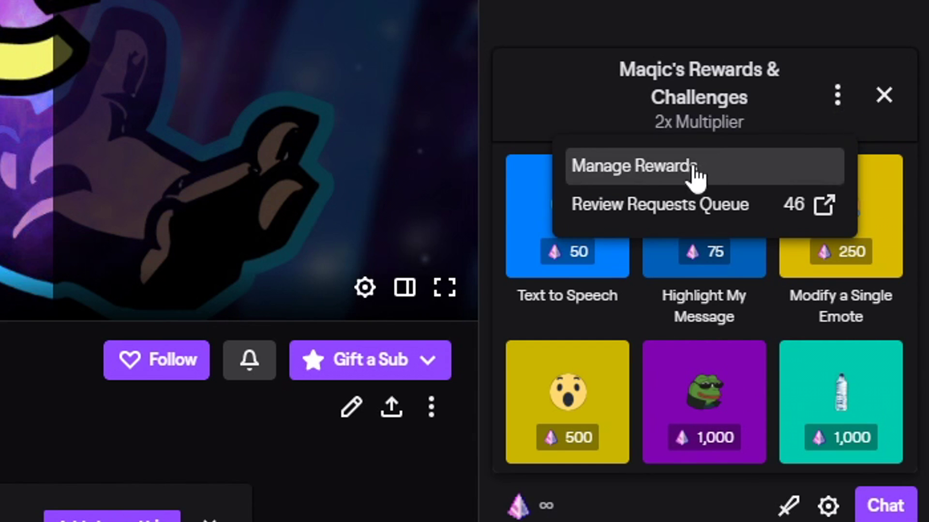
pyautogui.click(671, 178)
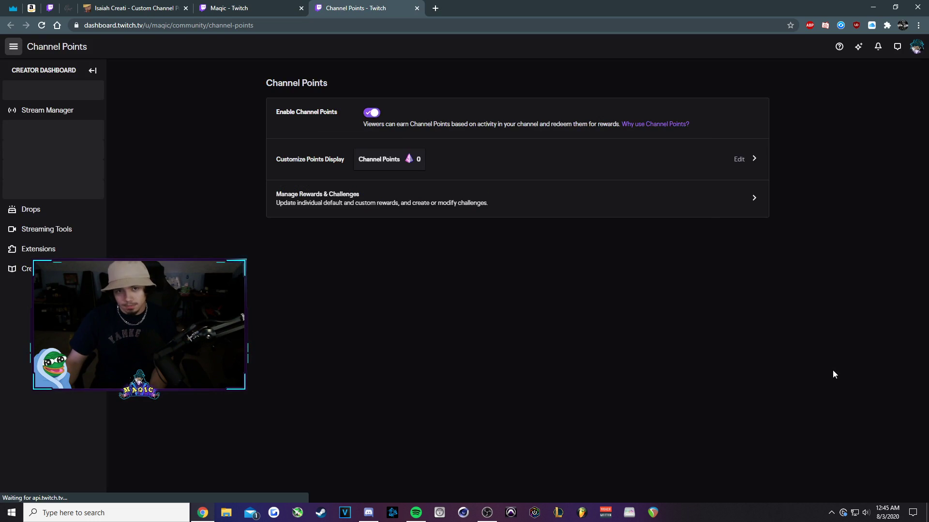
pyautogui.click(378, 198)
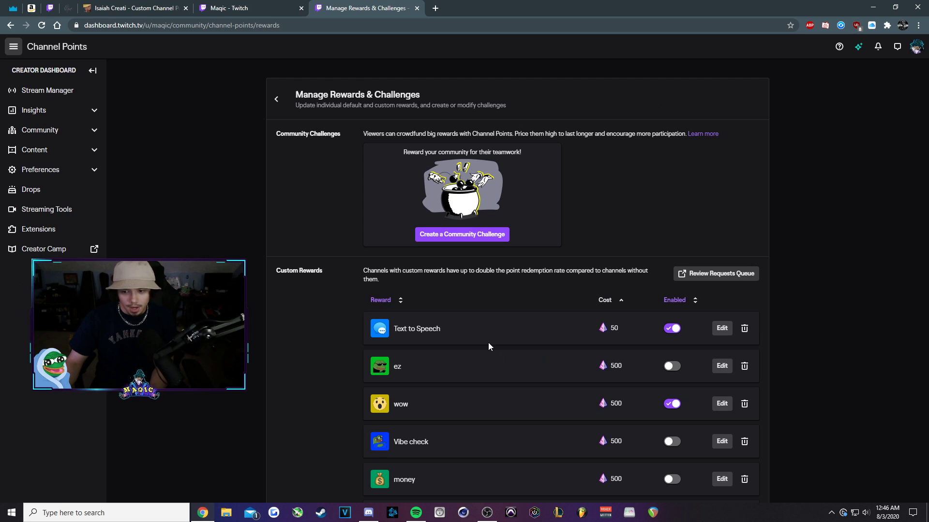
pyautogui.scroll(-6, 496, 341)
pyautogui.scroll(-8, 497, 341)
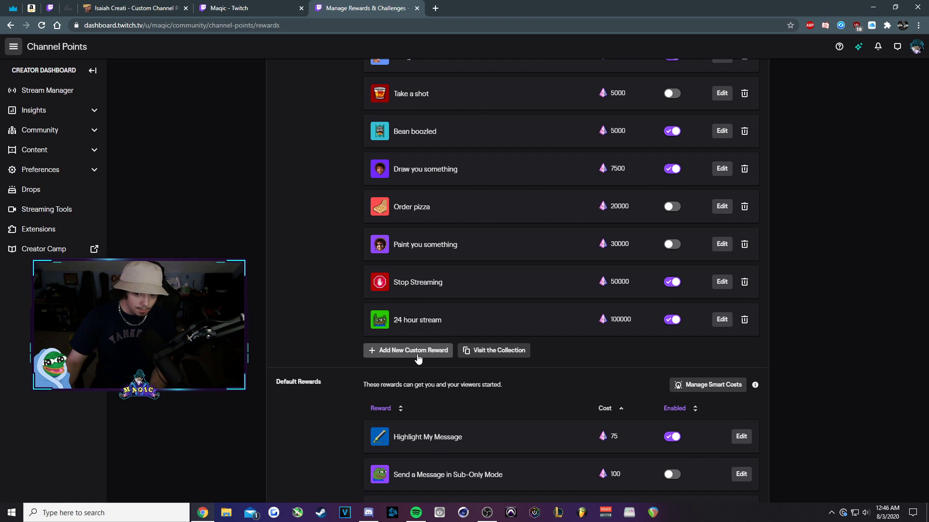
pyautogui.click(450, 344)
# Step: Name the reward 'Text to Speech', require viewer text, and set the cost to 100
pyautogui.write('Tex')
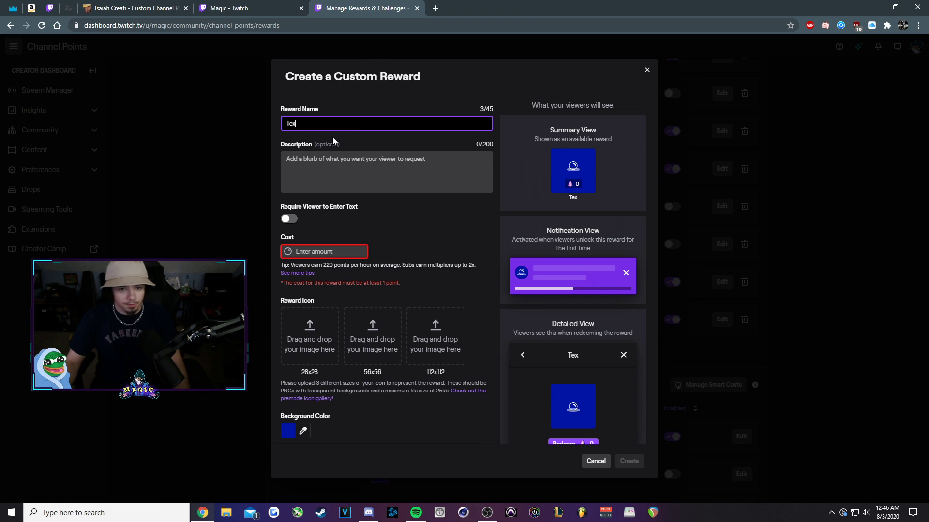
pyautogui.write('t to Speech')
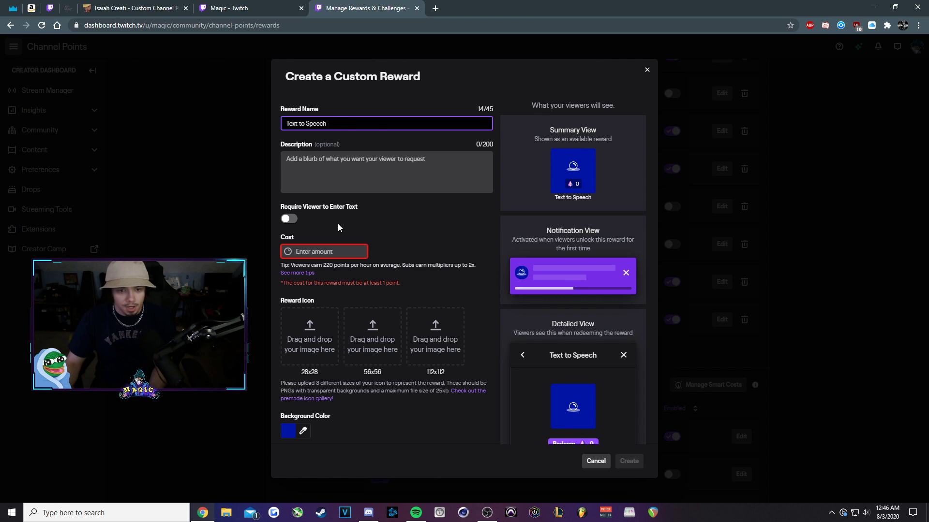
pyautogui.moveTo(371, 212); pyautogui.dragTo(282, 209)
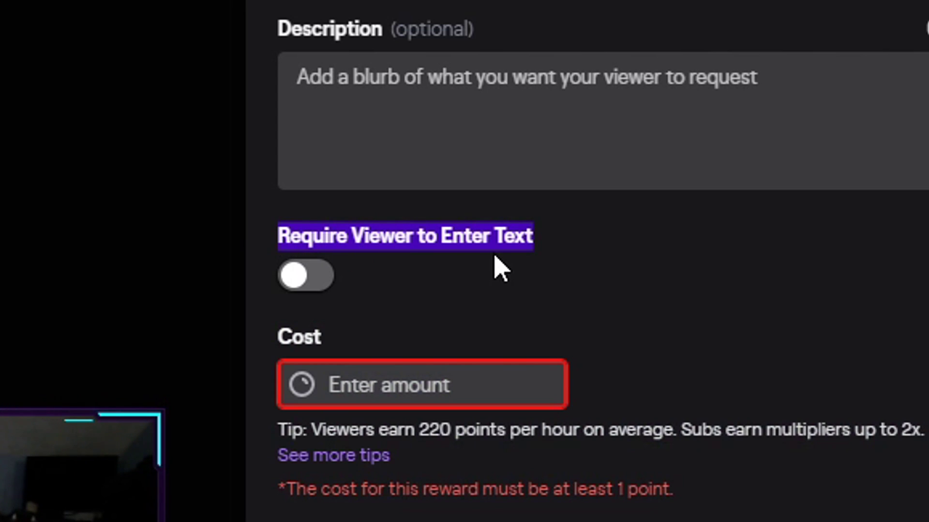
pyautogui.click(316, 275)
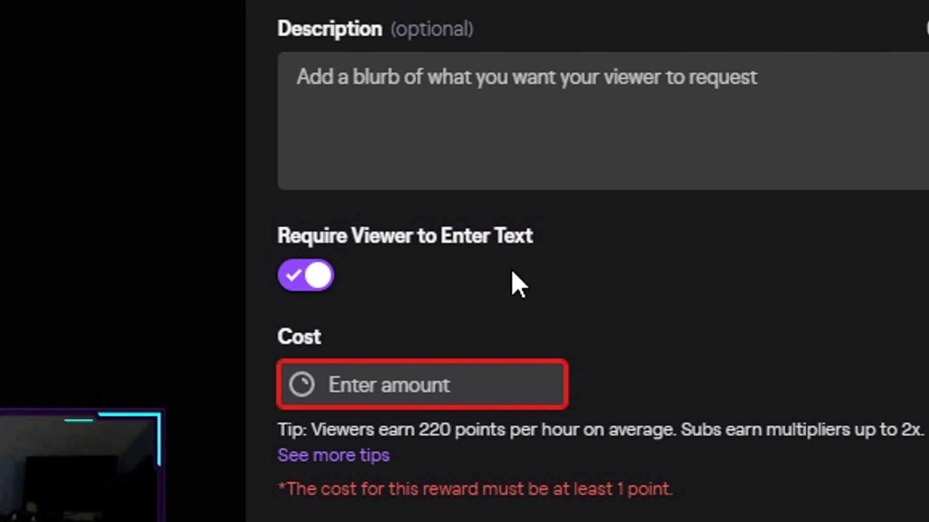
pyautogui.click(462, 382)
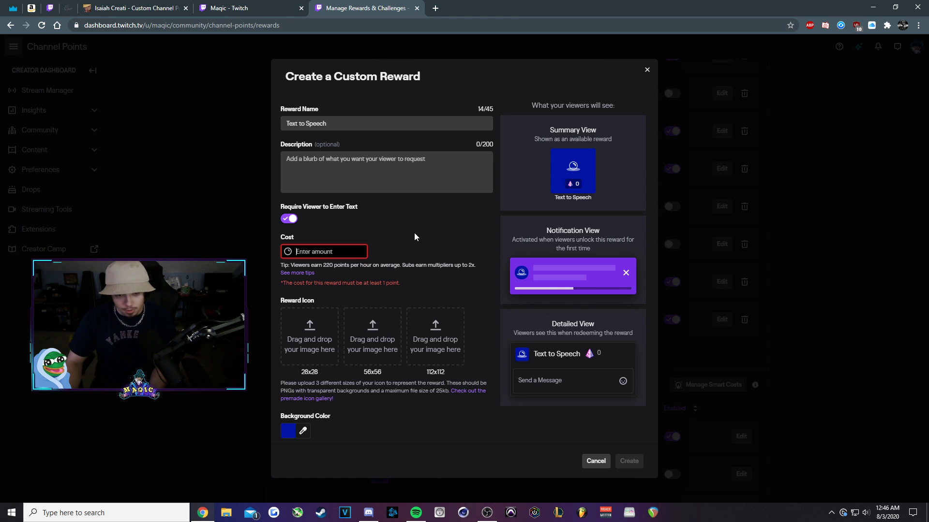
pyautogui.write('100')
pyautogui.click(428, 243)
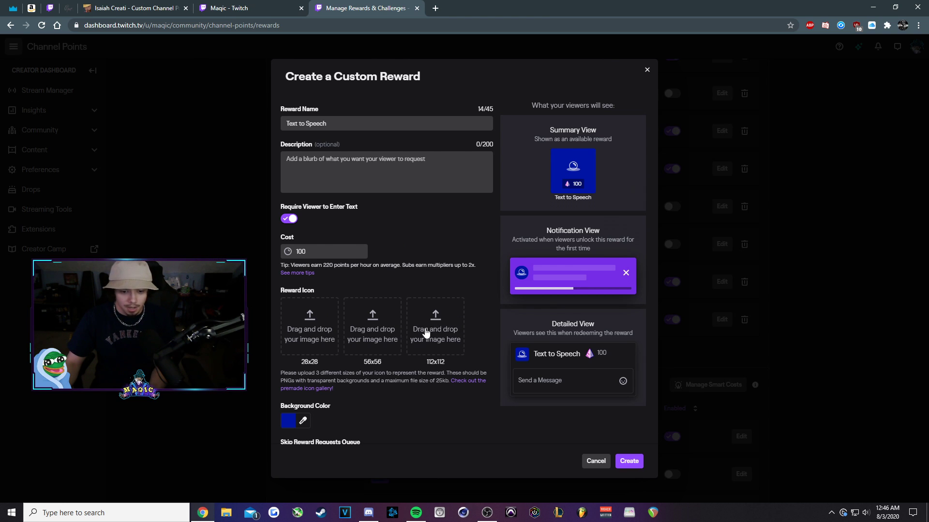
# Step: Rename it to 'Text to Speech 2' and create the reward
pyautogui.scroll(-3, 425, 333)
pyautogui.scroll(3, 426, 332)
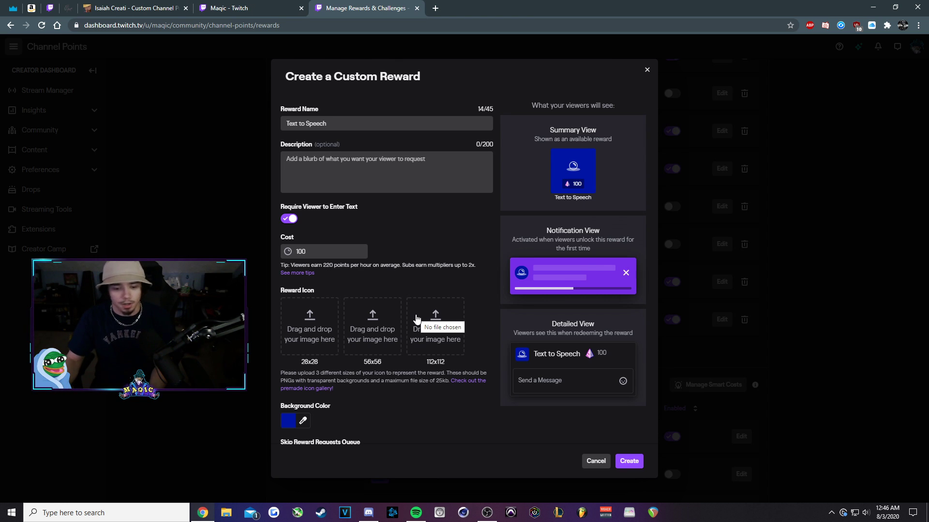
pyautogui.scroll(-3, 474, 277)
pyautogui.scroll(3, 474, 277)
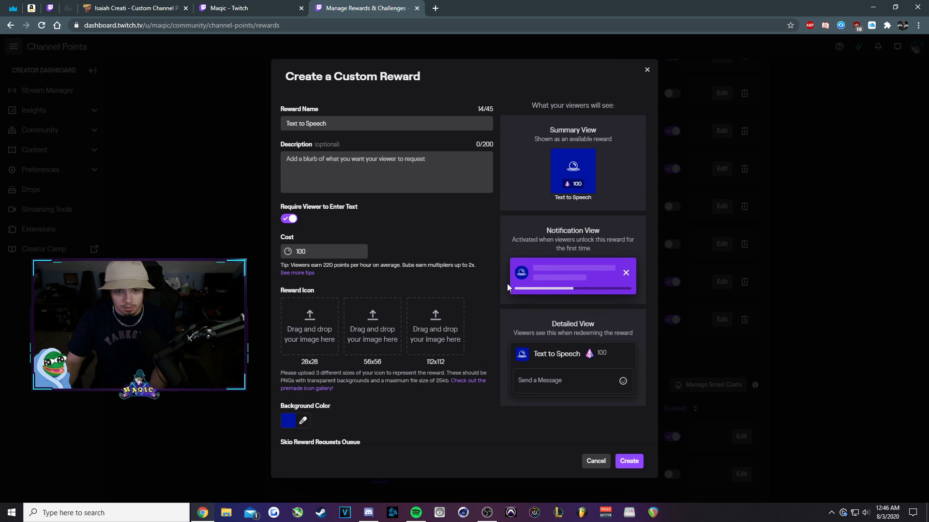
pyautogui.click(629, 461)
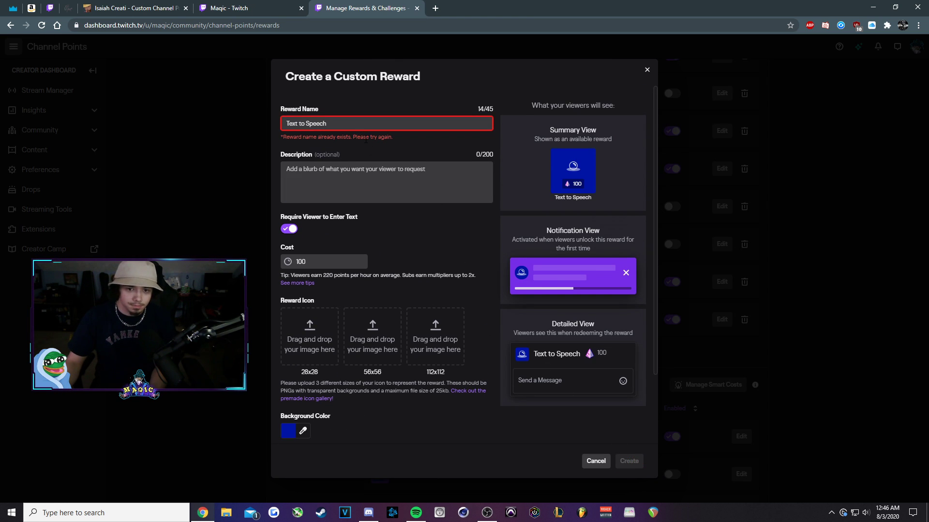
pyautogui.write('2')
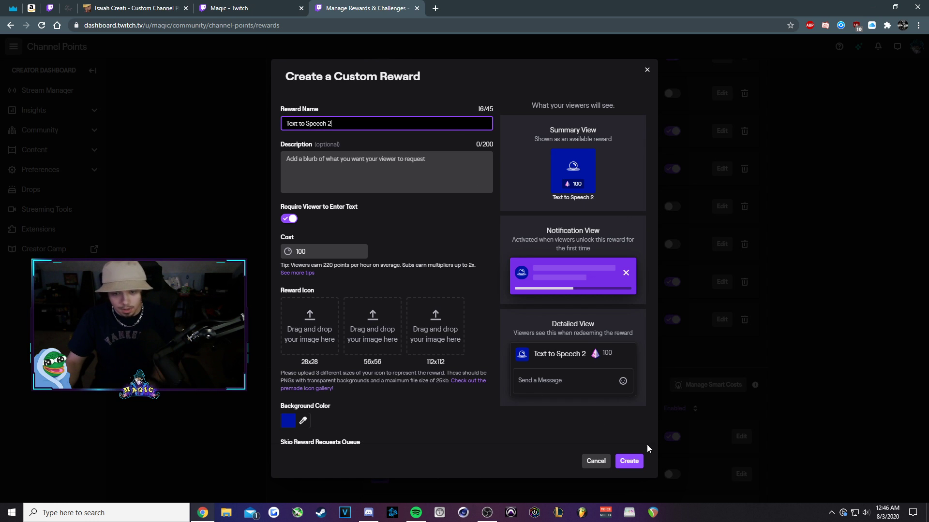
pyautogui.click(630, 461)
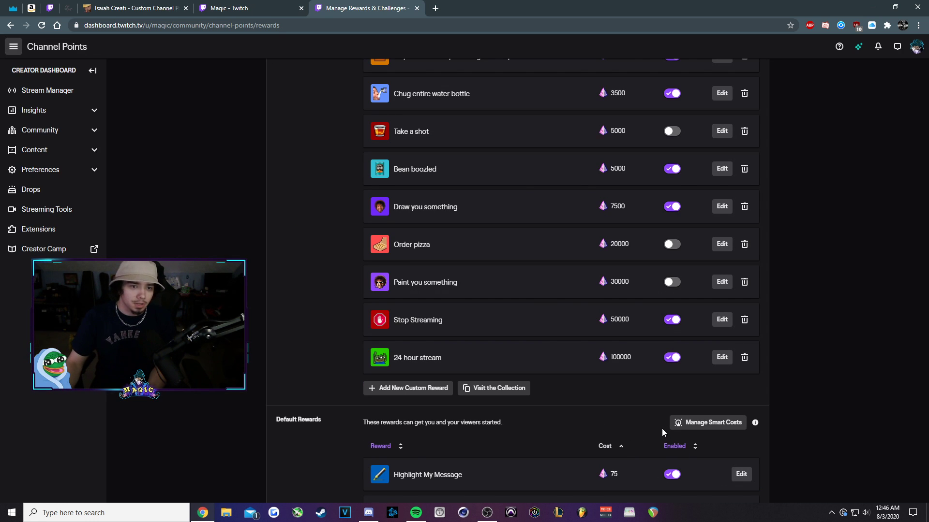
# Step: On isaiahcreati.com, try Twitch sign-in in incognito, then close that login window
pyautogui.click(138, 10)
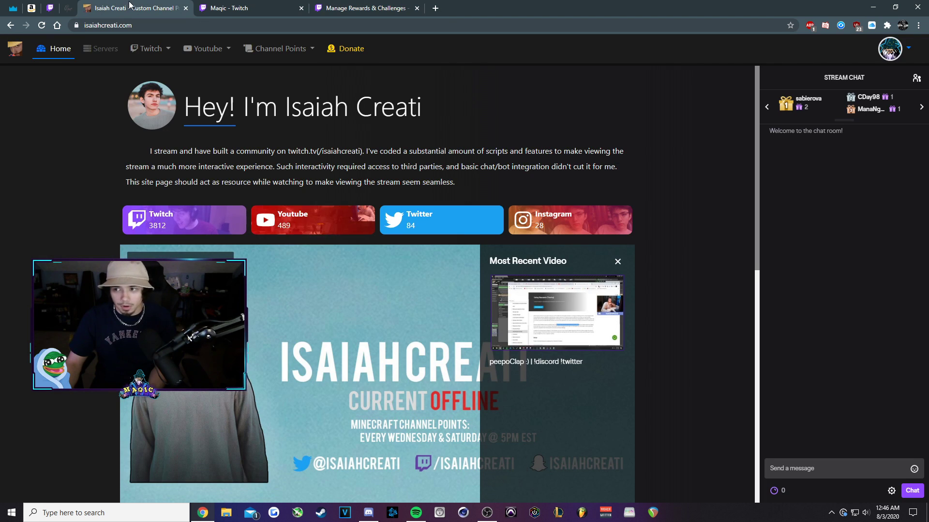
pyautogui.click(148, 24)
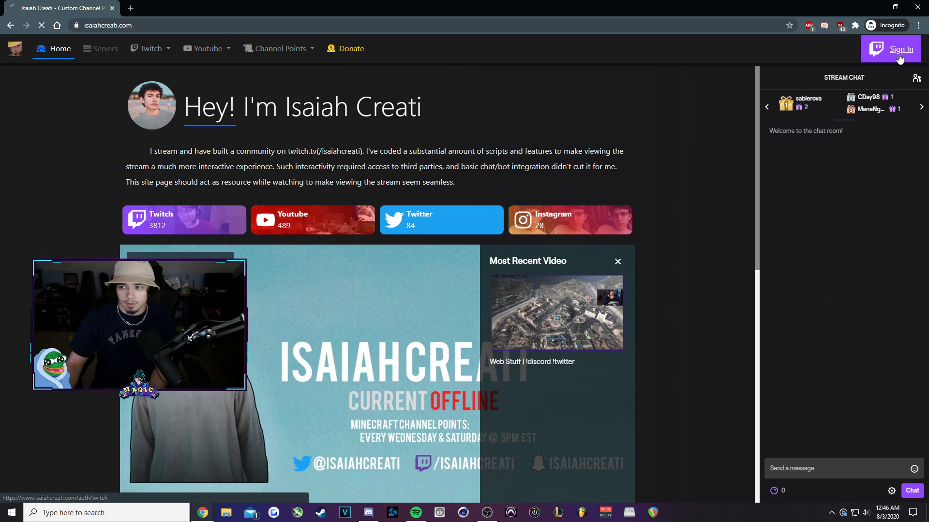
pyautogui.click(830, 113)
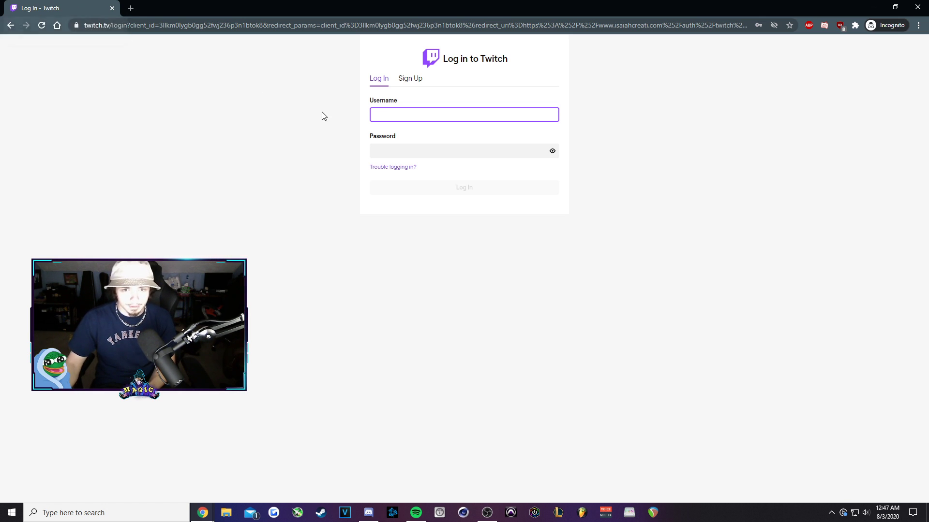
pyautogui.hotkey('ctrl', 'w')
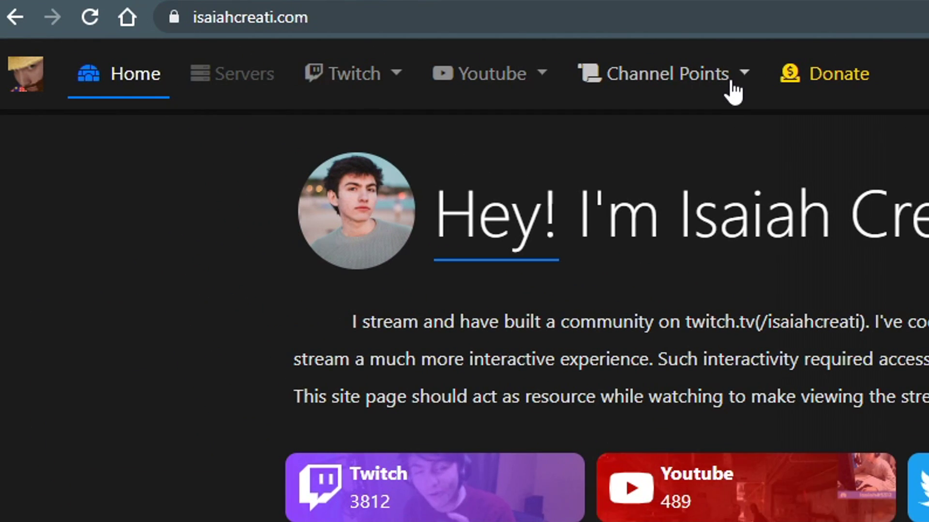
# Step: Open the streamer dashboard via Channel Points Getting Started and select the full OBS alert URL
pyautogui.click(643, 77)
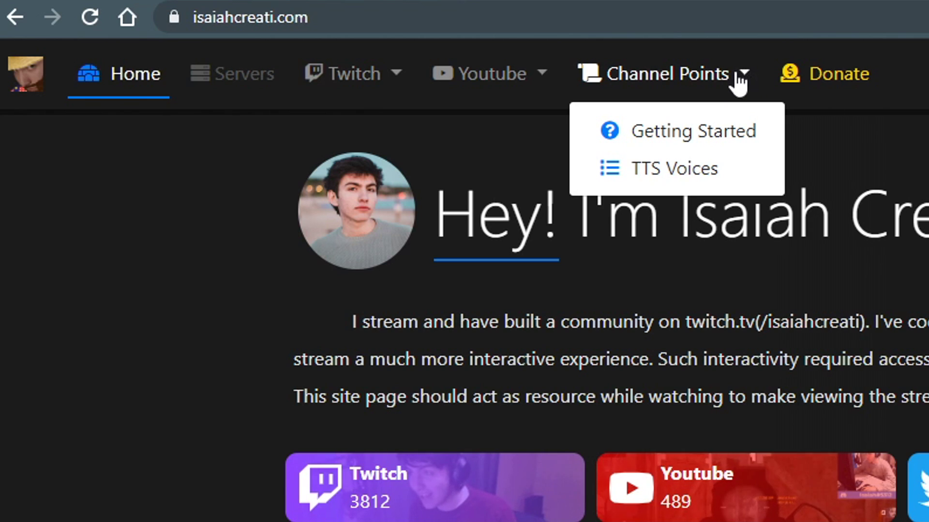
pyautogui.click(742, 140)
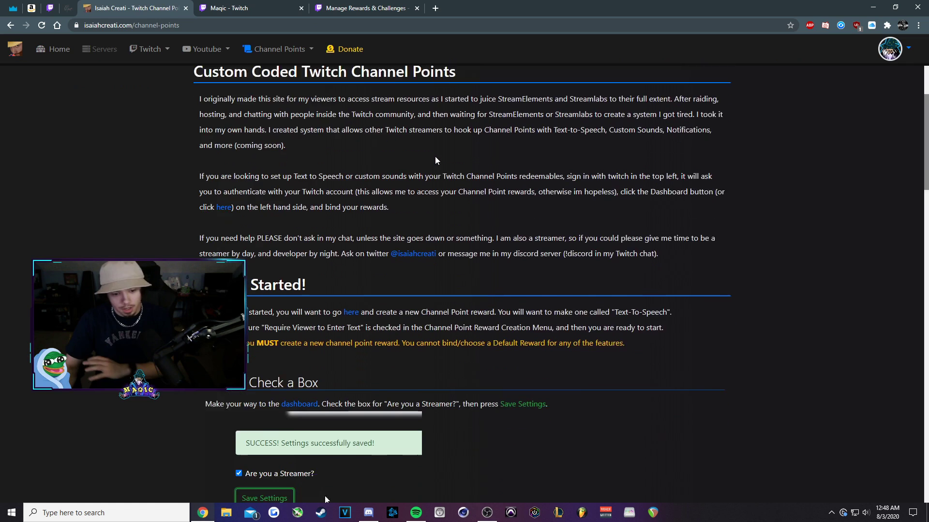
pyautogui.scroll(-2, 435, 160)
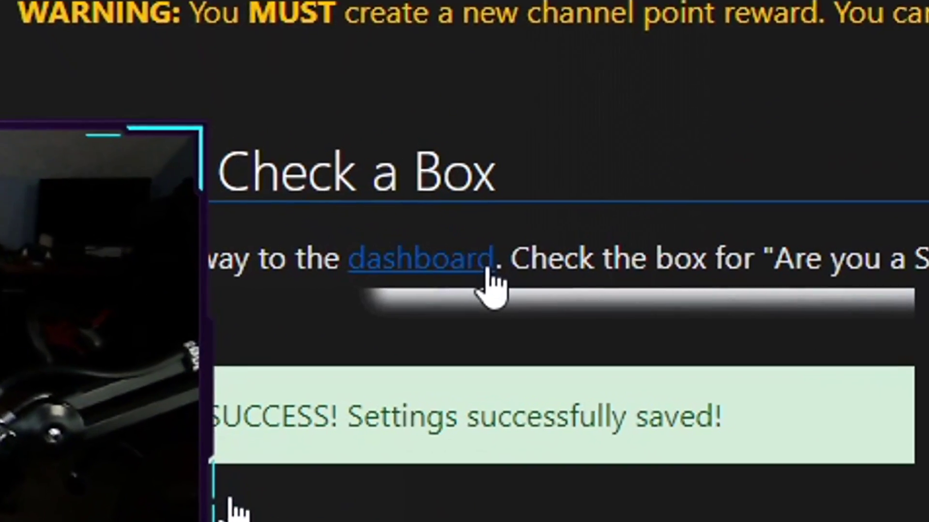
pyautogui.click(356, 290)
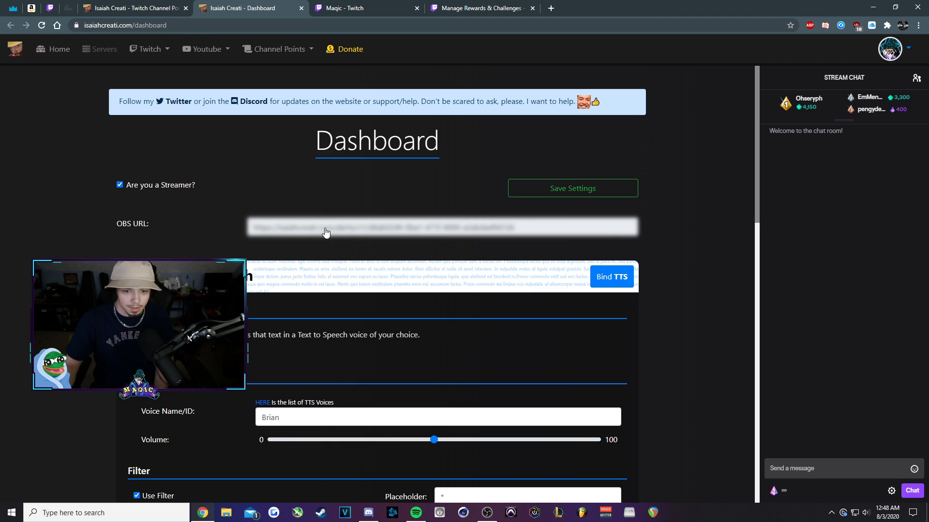
pyautogui.click(375, 234)
pyautogui.moveTo(527, 227); pyautogui.dragTo(209, 214)
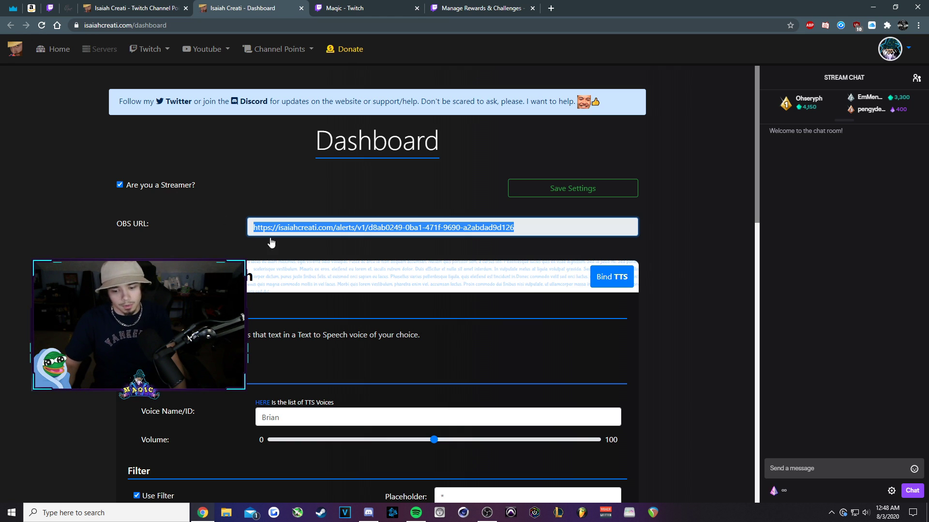
pyautogui.click(488, 515)
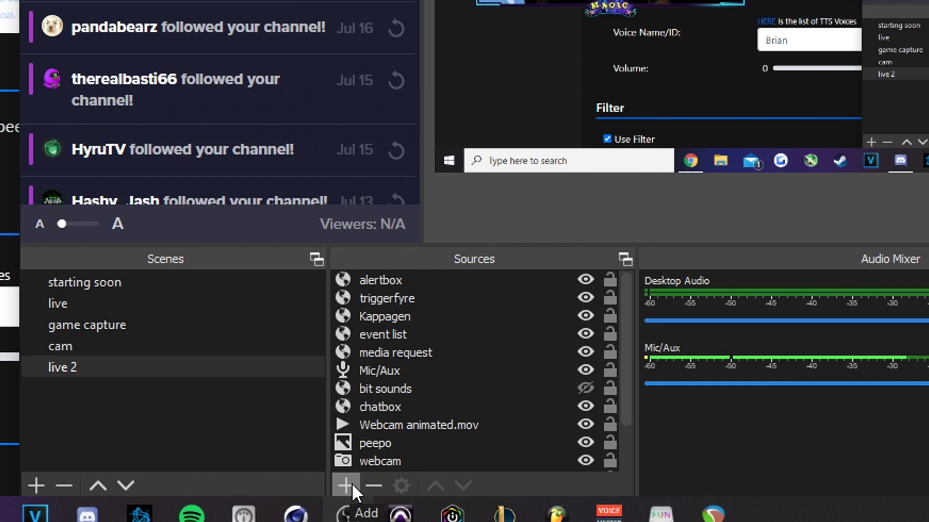
# Step: Add a new Browser source named 'tststst' to the live 2 scene
pyautogui.click(353, 483)
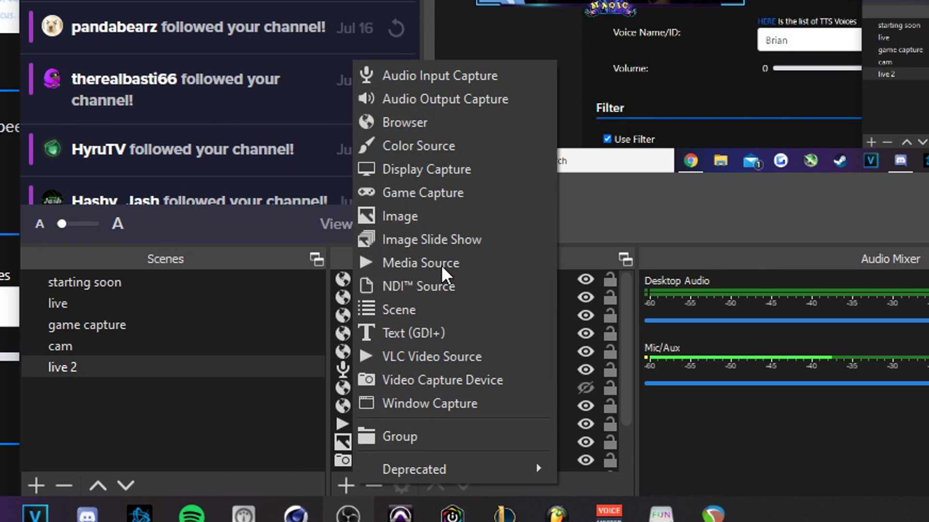
pyautogui.click(400, 126)
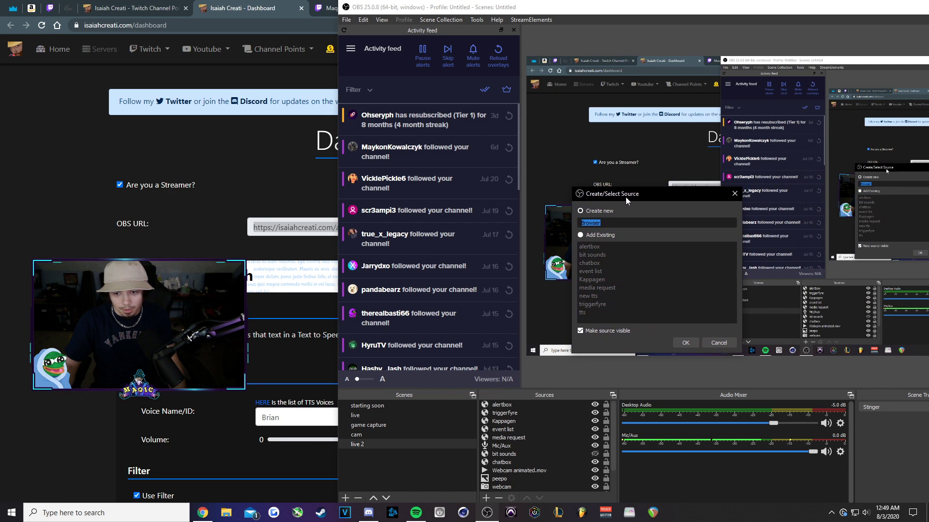
pyautogui.write('tststst')
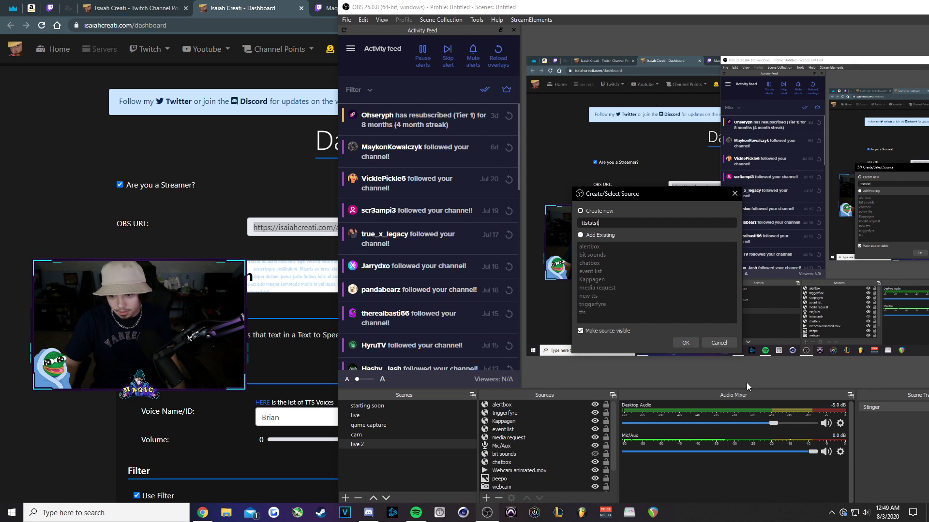
pyautogui.click(685, 343)
# Step: Copy the dashboard's OBS alerts URL and paste it into the tststst source's URL field
pyautogui.hotkey('alt', 'Tab')
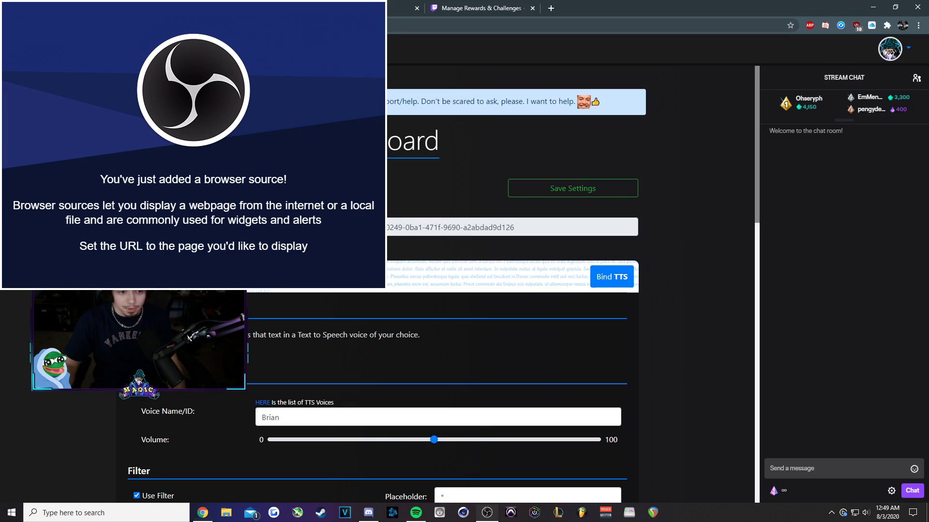
pyautogui.doubleClick(476, 227)
pyautogui.hotkey('ctrl', 'a')
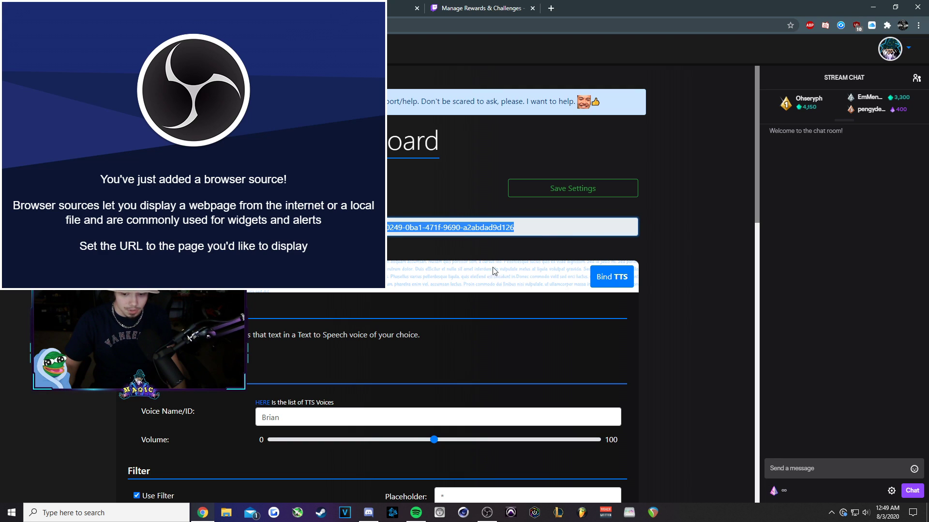
pyautogui.rightClick(462, 230)
pyautogui.click(484, 236)
pyautogui.click(475, 513)
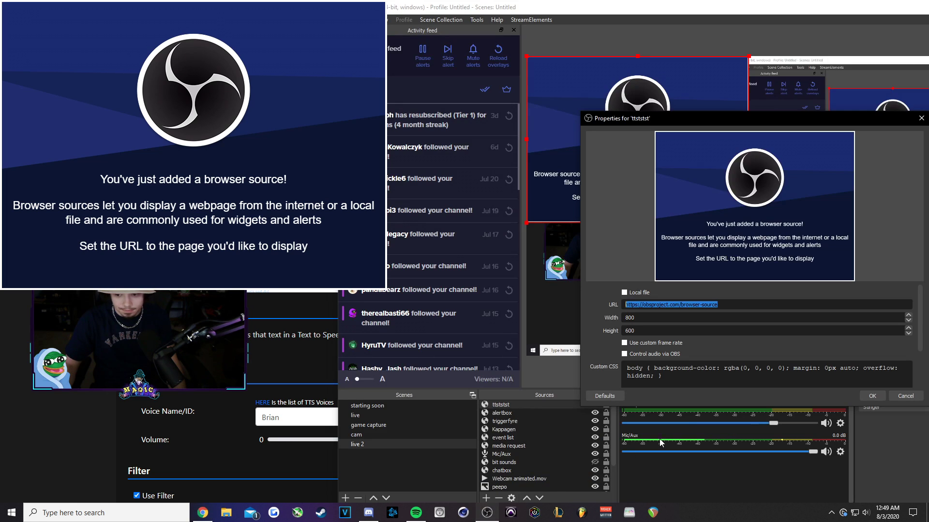
pyautogui.rightClick(651, 312)
pyautogui.click(360, 436)
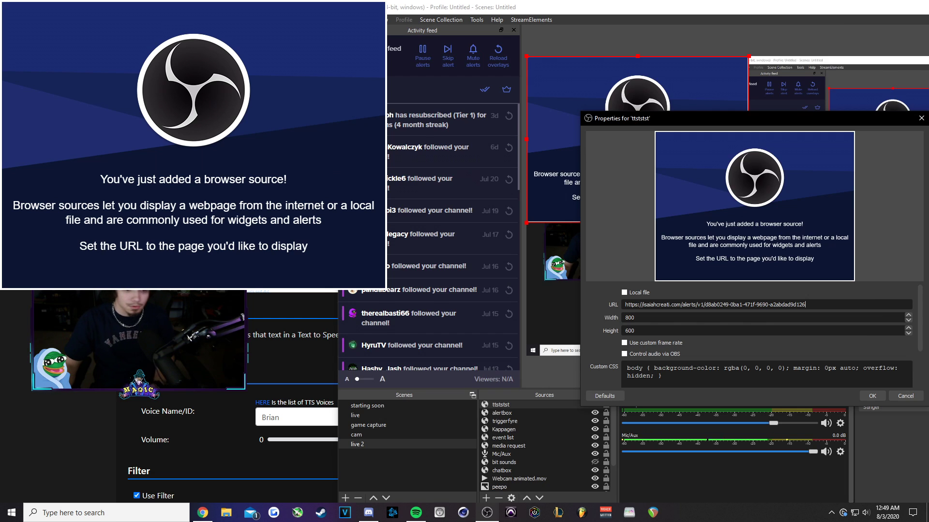
# Step: Set the browser source to width 1920 and height 1080 and confirm its settings
pyautogui.hotkey('alt', 'Tab')
pyautogui.scroll(-6, 377, 290)
pyautogui.scroll(-2, 378, 290)
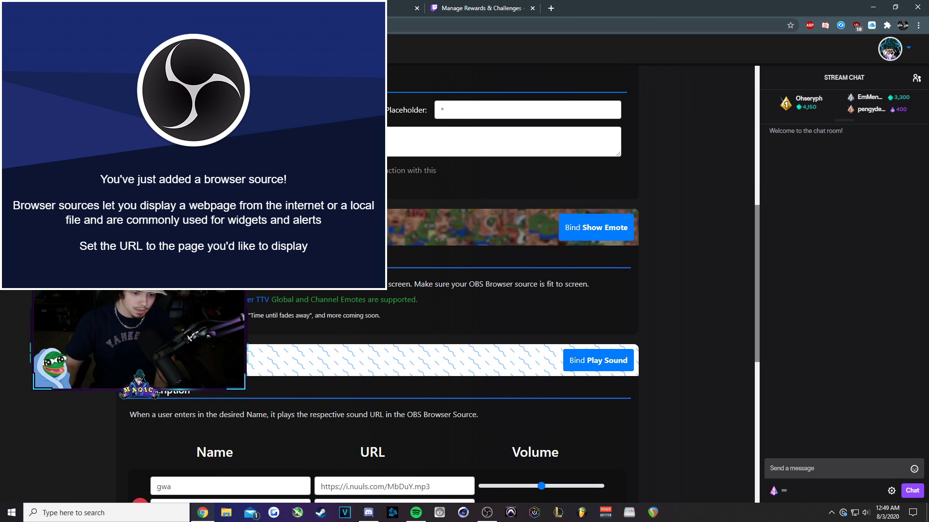
pyautogui.scroll(-1, 377, 290)
pyautogui.scroll(1, 377, 290)
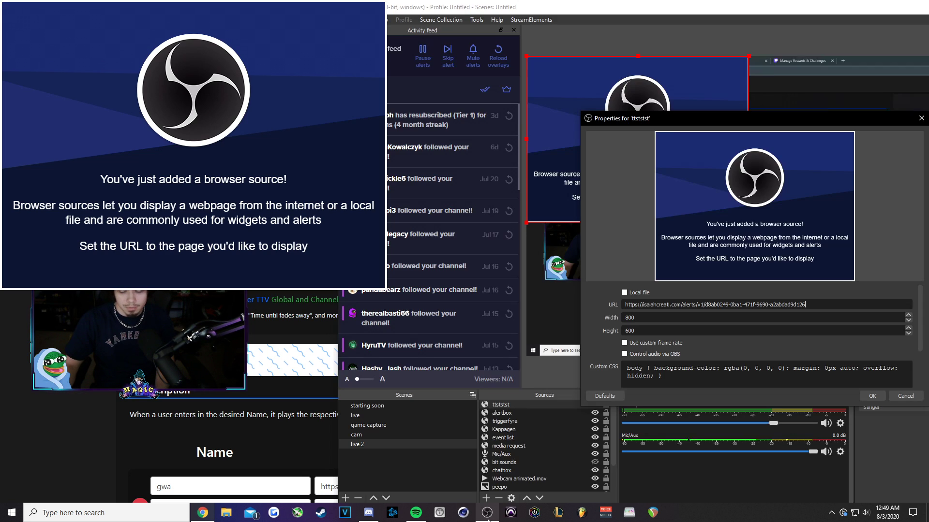
pyautogui.click(487, 512)
pyautogui.doubleClick(650, 318)
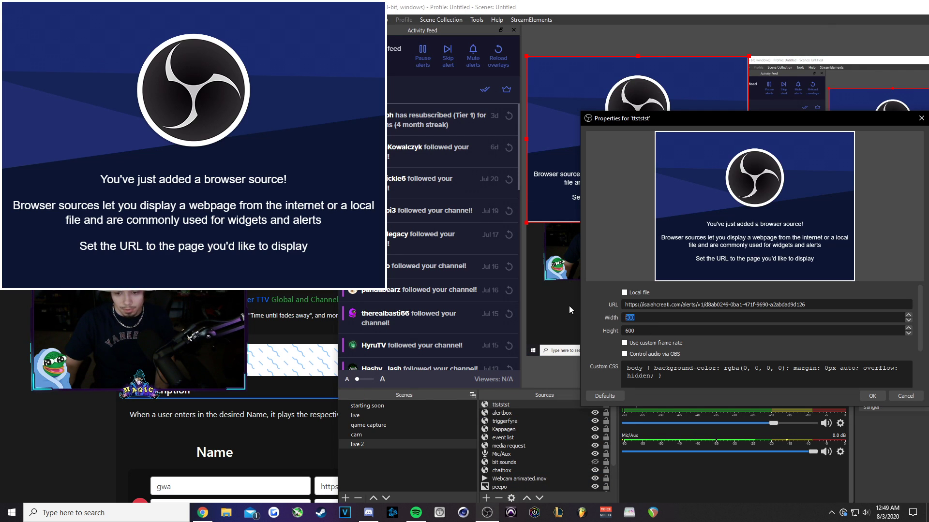
pyautogui.write('1920')
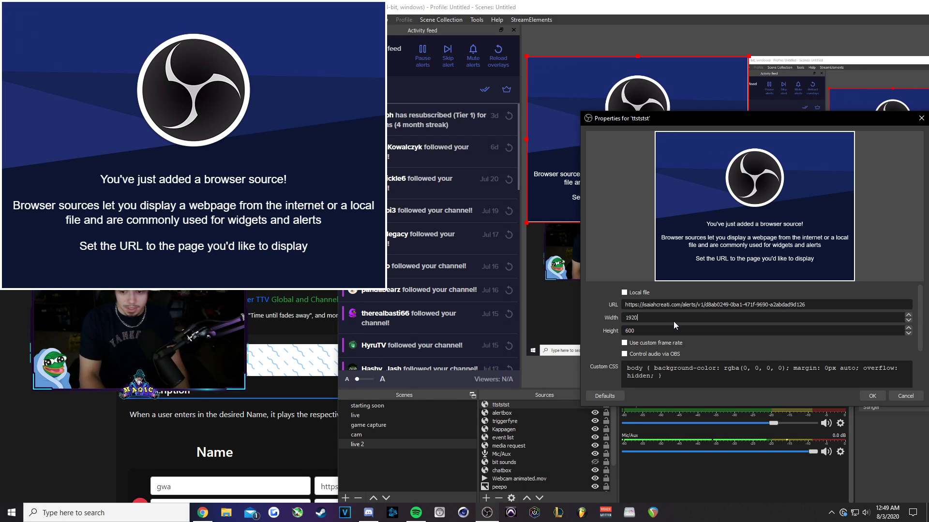
pyautogui.press('Tab')
pyautogui.write('1080')
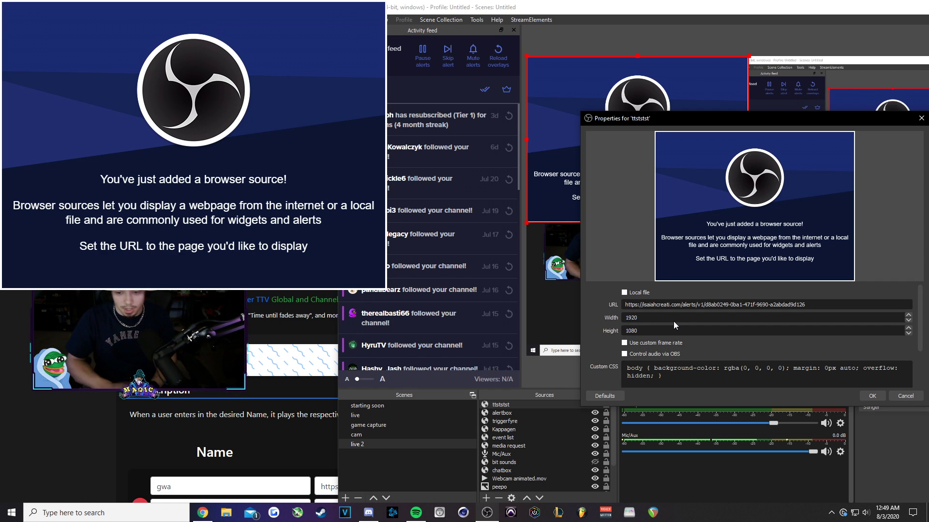
pyautogui.click(813, 305)
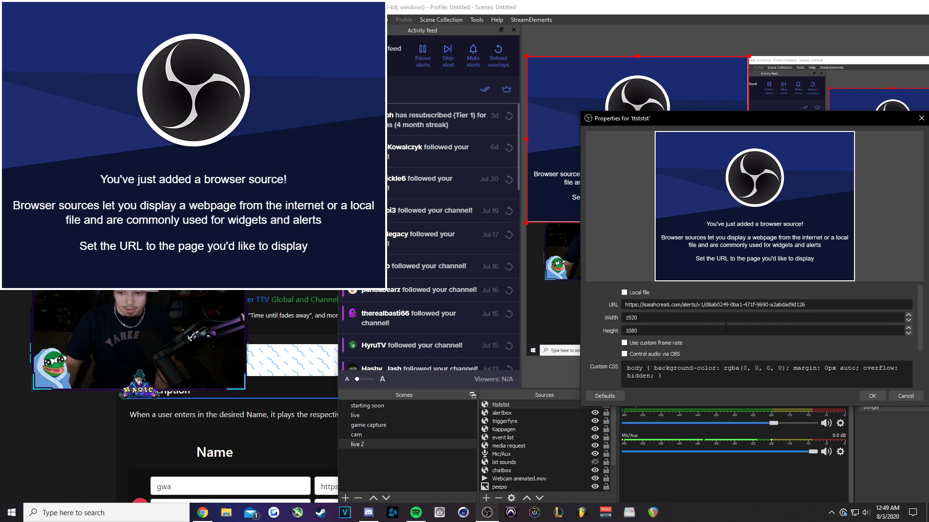
pyautogui.scroll(-2, 731, 329)
pyautogui.scroll(2, 759, 346)
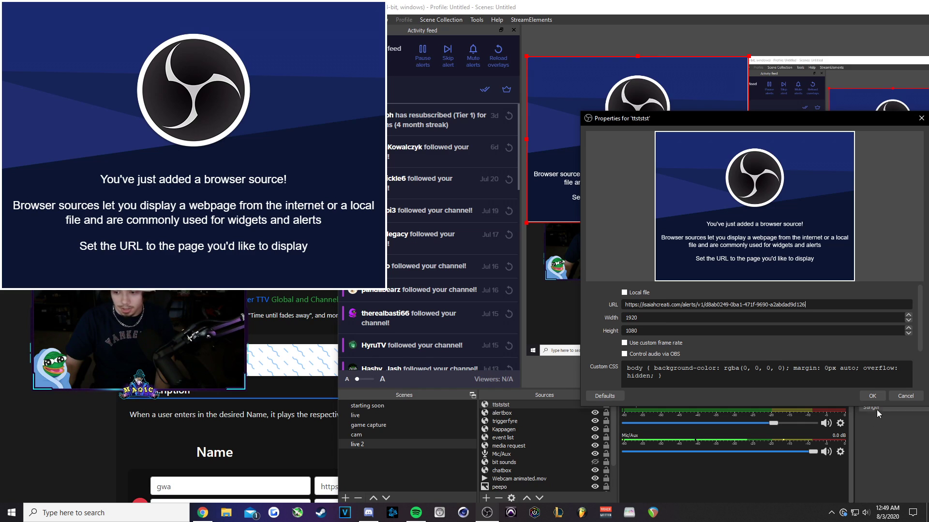
pyautogui.click(874, 397)
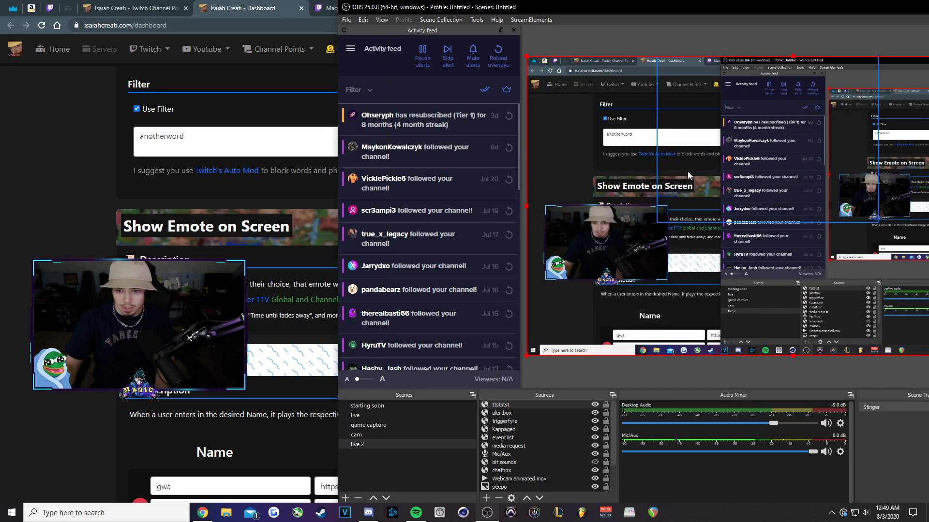
pyautogui.doubleClick(639, 12)
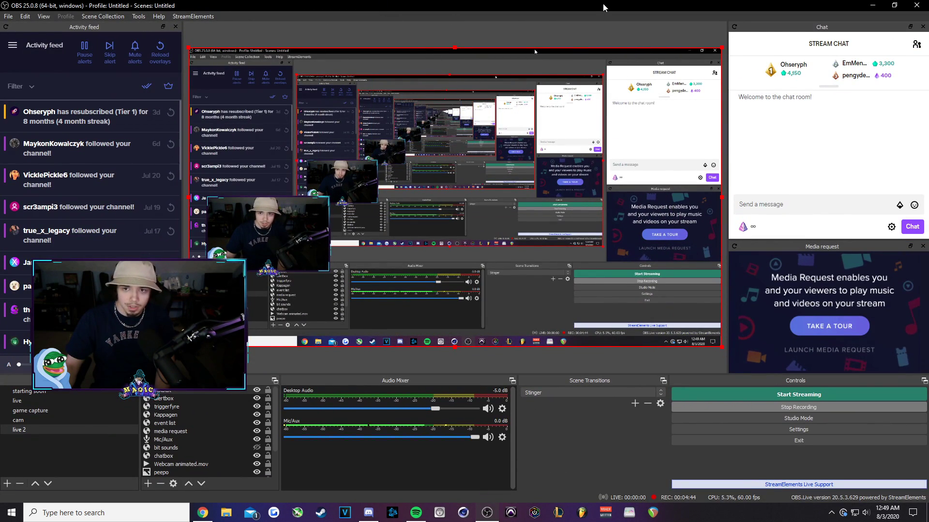
# Step: Start binding a channel-point reward to the TTS module with Bind TTS
pyautogui.hotkey('alt', 'Tab')
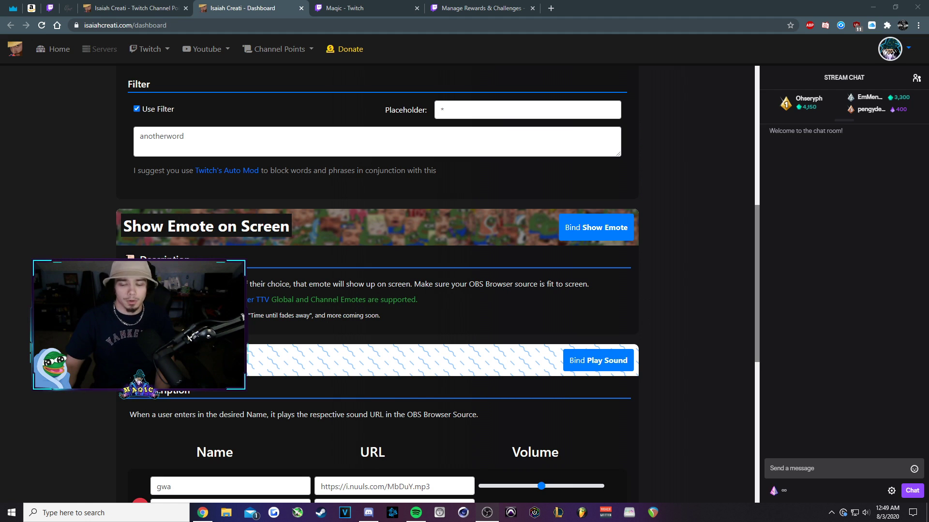
pyautogui.scroll(7, 434, 264)
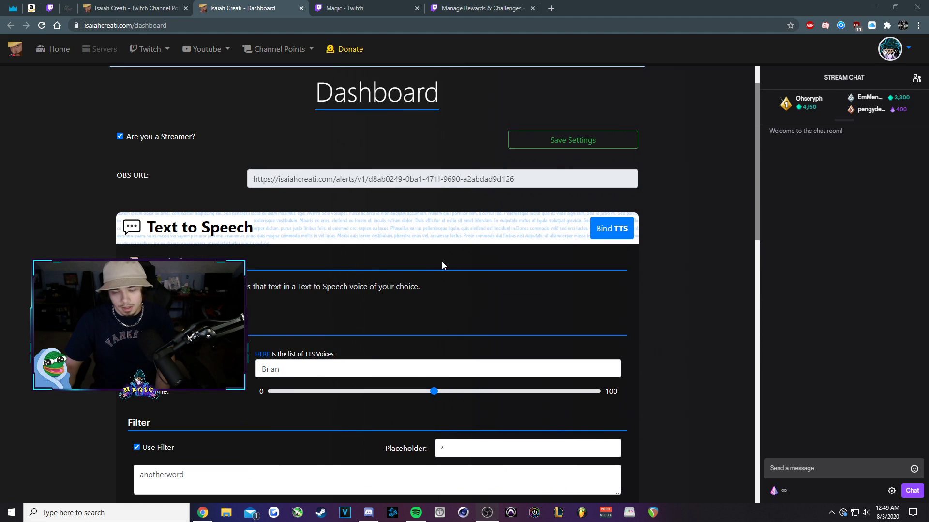
pyautogui.scroll(-1, 442, 265)
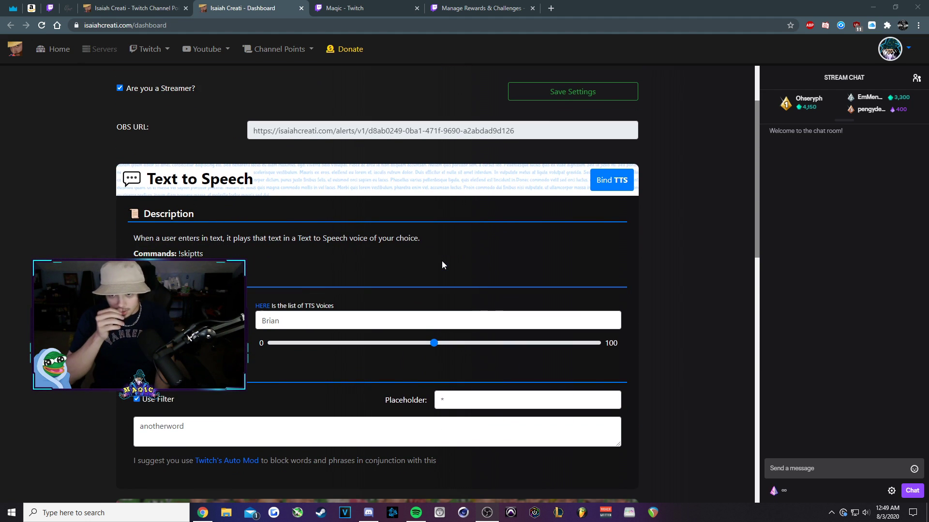
pyautogui.click(612, 187)
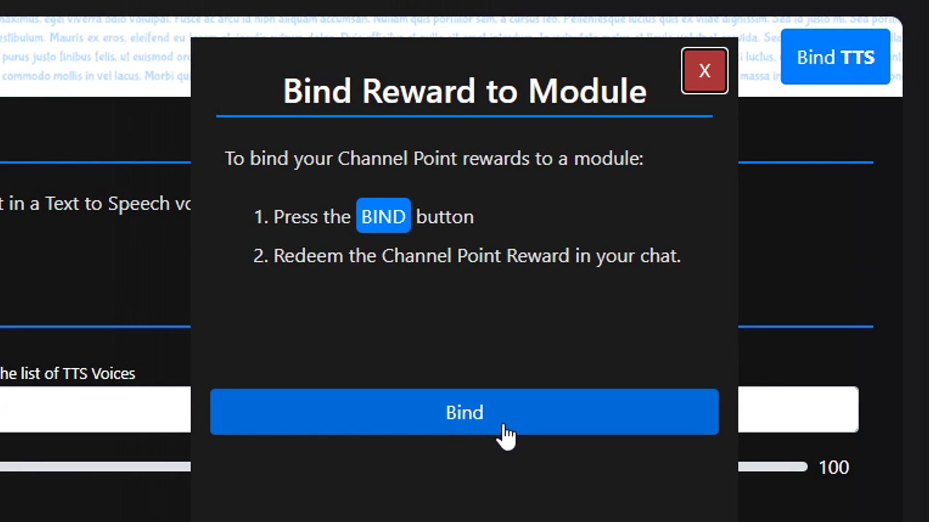
pyautogui.click(478, 329)
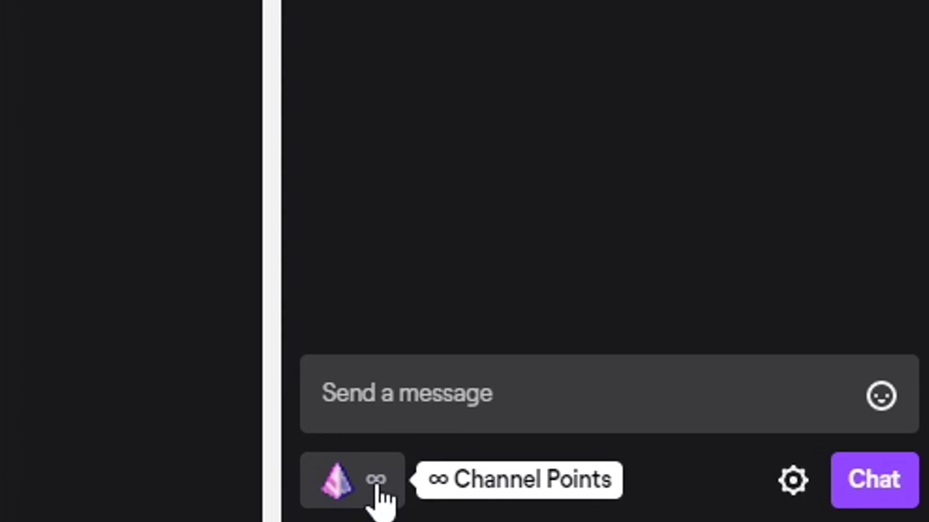
# Step: Redeem the Text to Speech reward in Twitch chat with 'asdfghjk' and close the success dialog
pyautogui.click(780, 492)
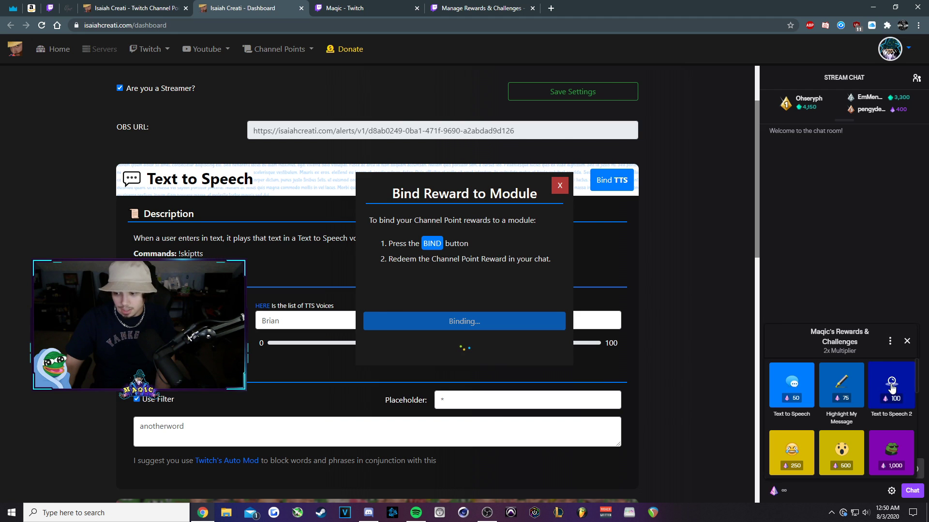
pyautogui.scroll(-2, 879, 397)
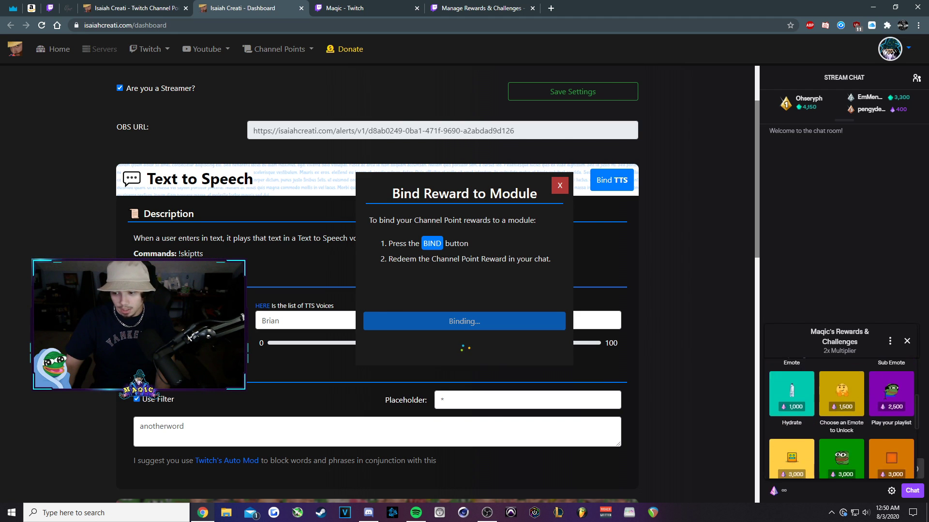
pyautogui.scroll(2, 865, 402)
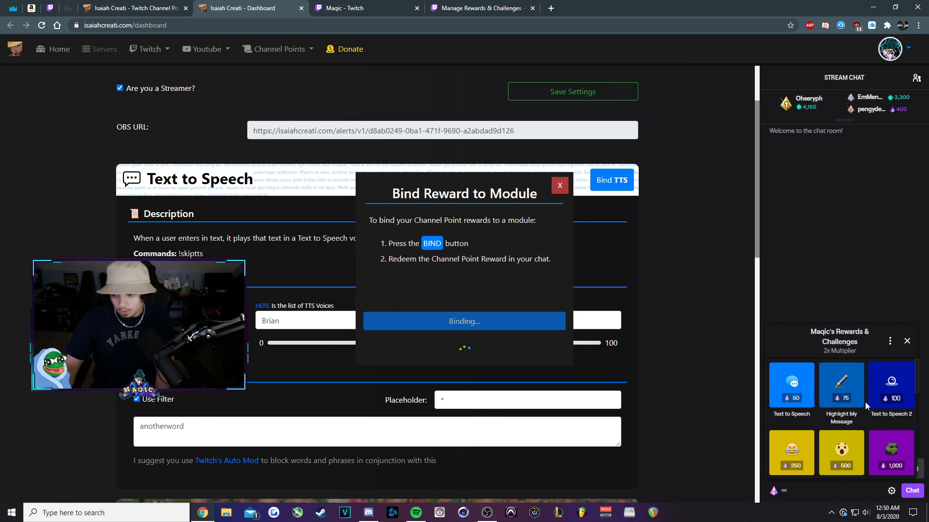
pyautogui.click(799, 393)
pyautogui.write('asdfghjk')
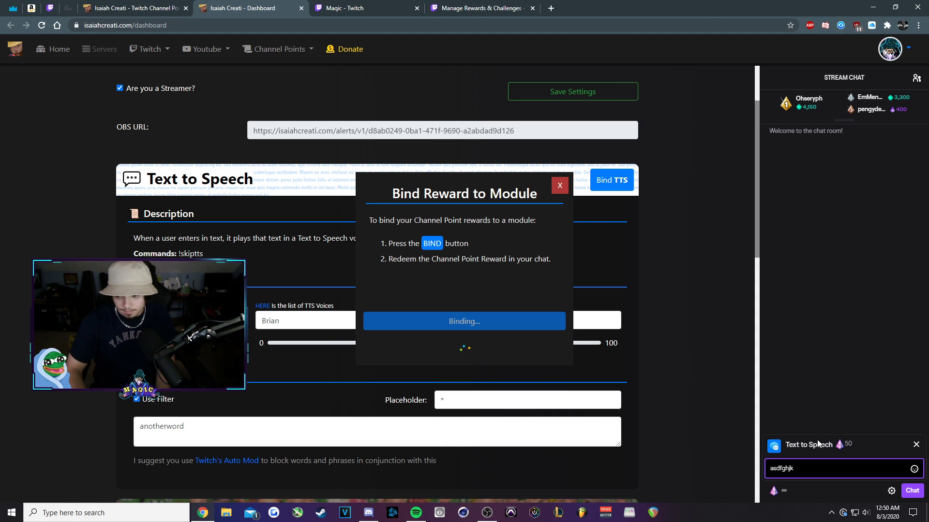
pyautogui.press('Return')
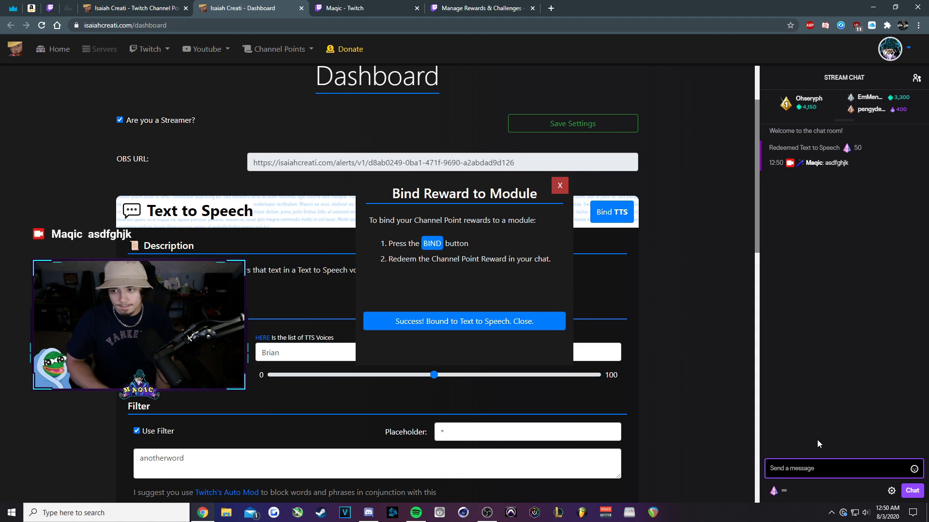
pyautogui.click(692, 301)
pyautogui.scroll(-8, 693, 301)
# Step: Open the TTS voices list from the HERE link in a new tab and browse it
pyautogui.scroll(10, 692, 300)
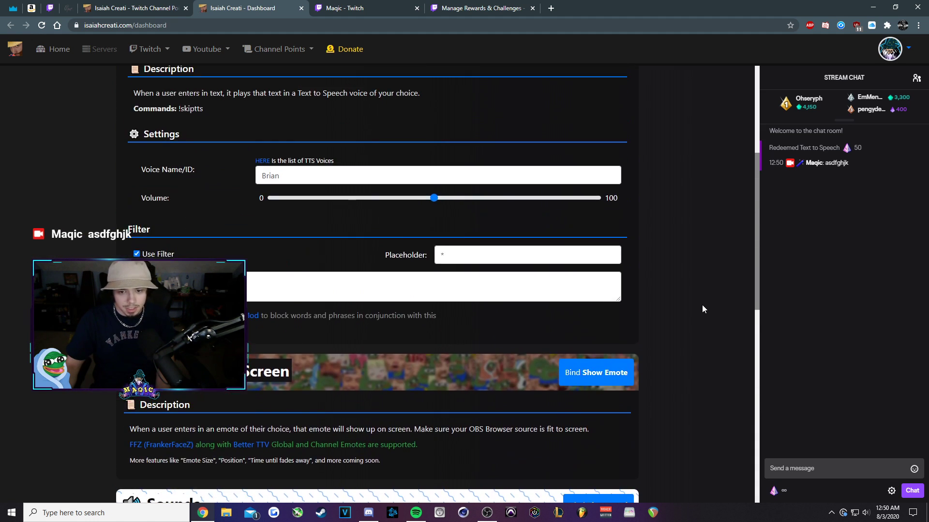
pyautogui.scroll(-2, 701, 307)
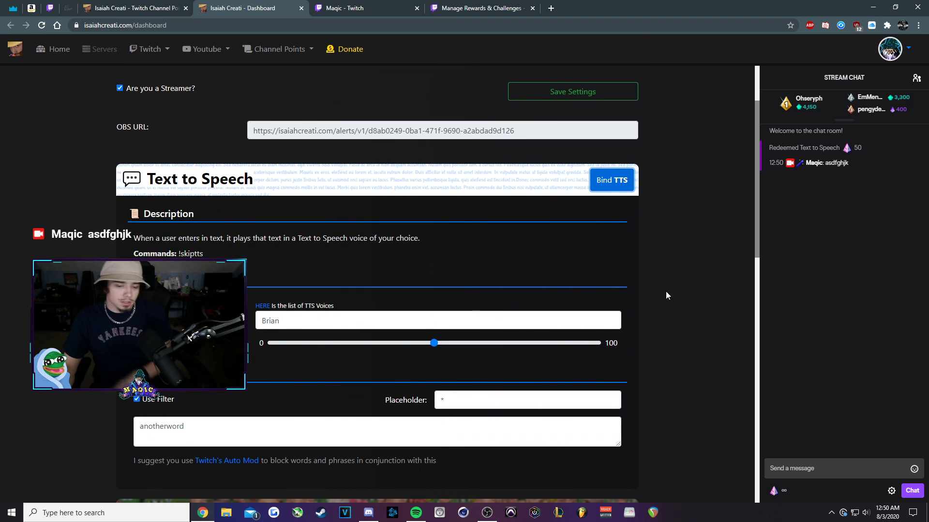
pyautogui.middleClick(262, 306)
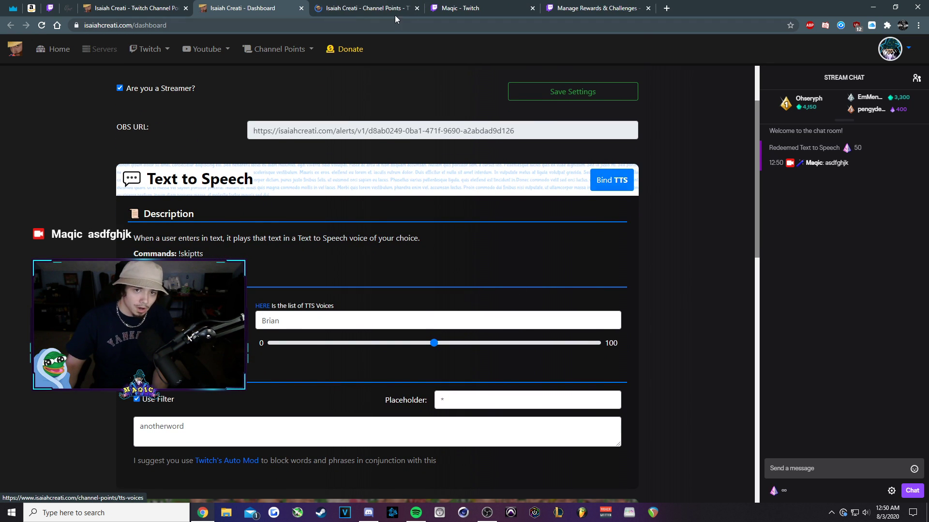
pyautogui.click(367, 8)
pyautogui.scroll(-20, 477, 218)
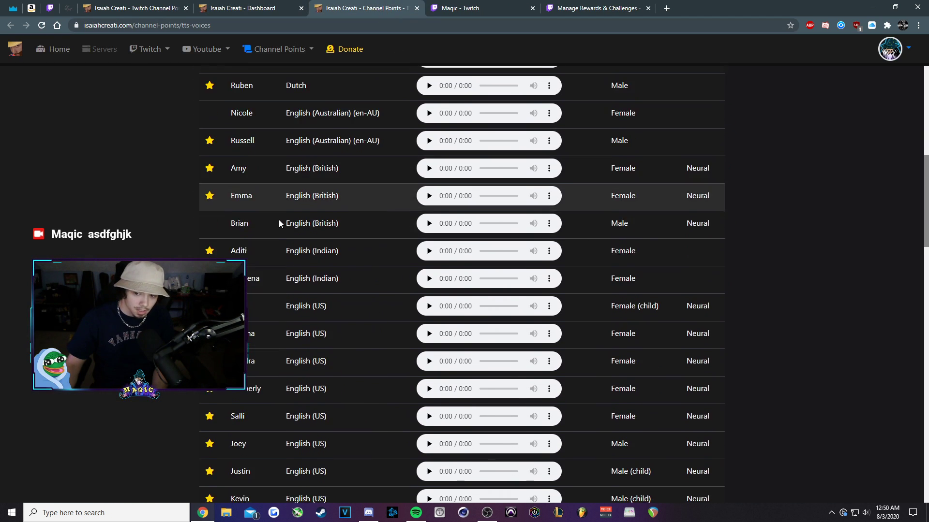
pyautogui.scroll(20, 285, 210)
pyautogui.scroll(-3, 139, 213)
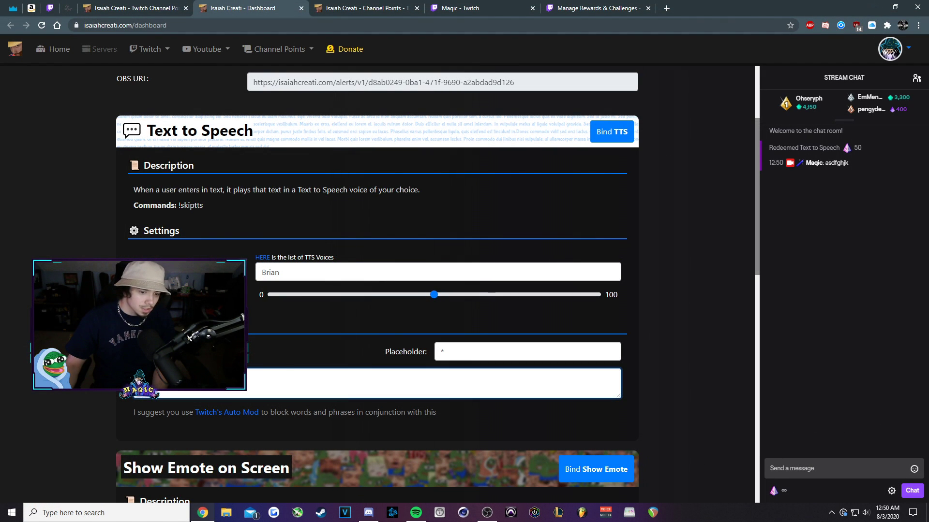
pyautogui.click(285, 358)
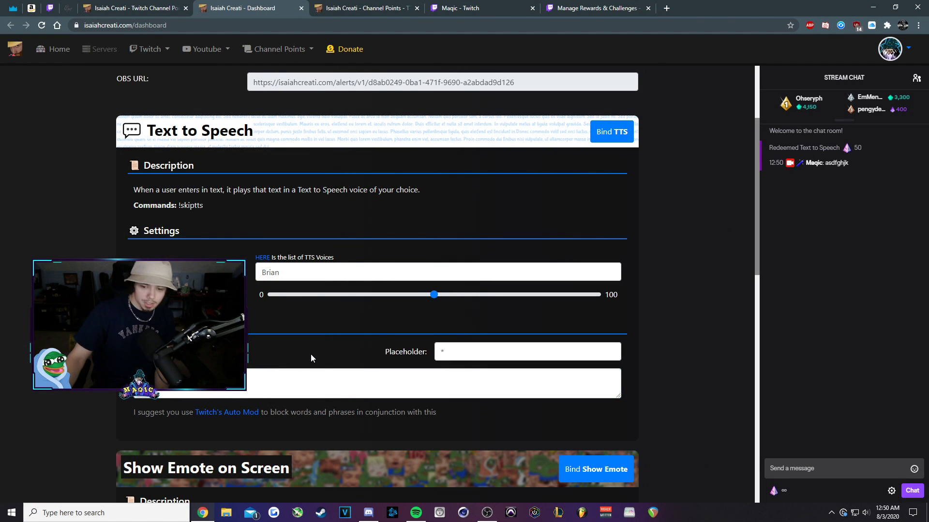